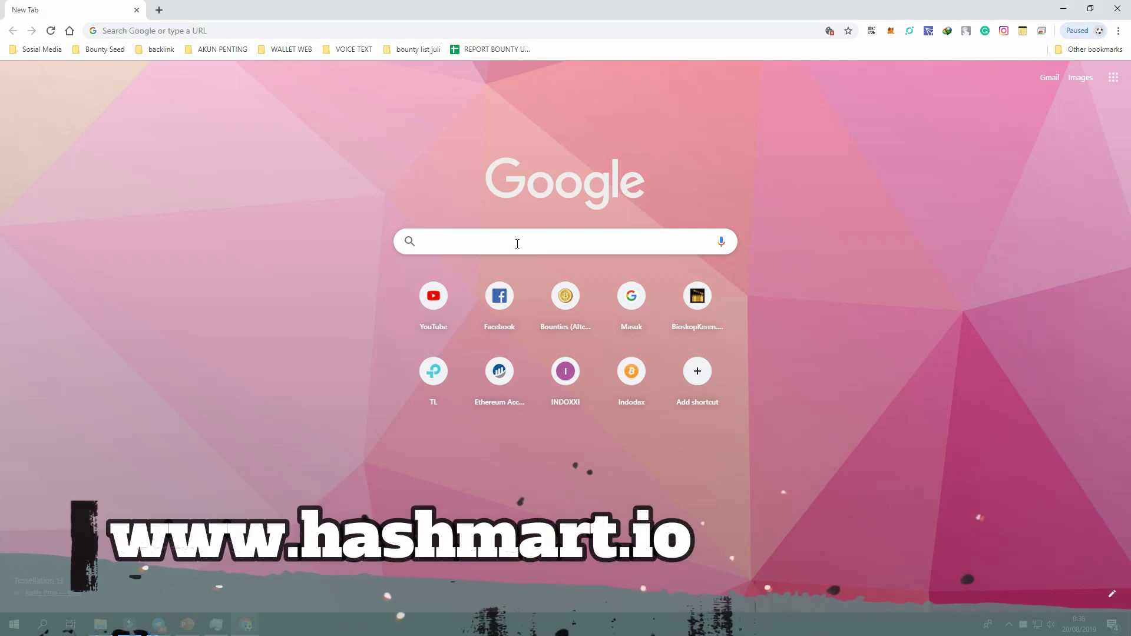
Sign up on hashmart.io with an e-mail address and password to reach the empty dashboard.
text(hashmart.io)
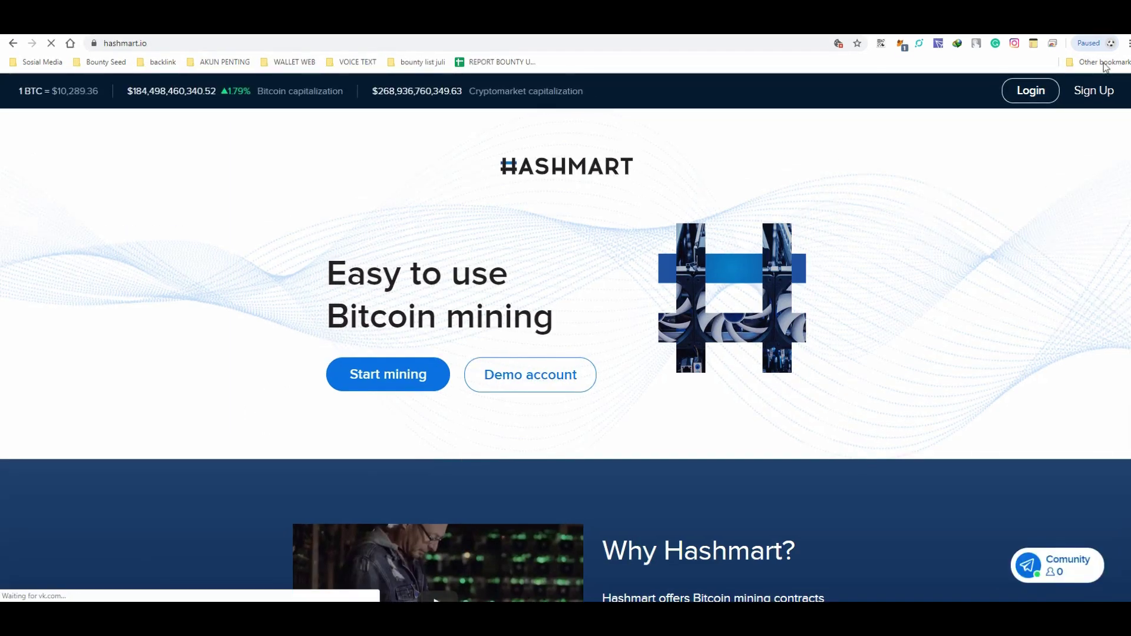
click(1091, 94)
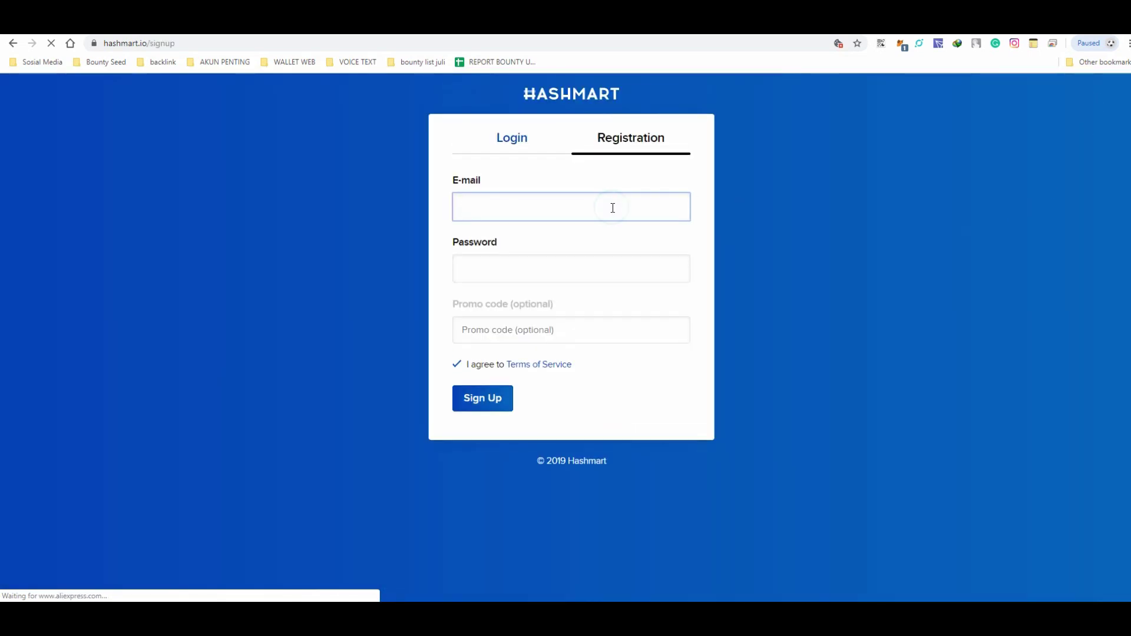
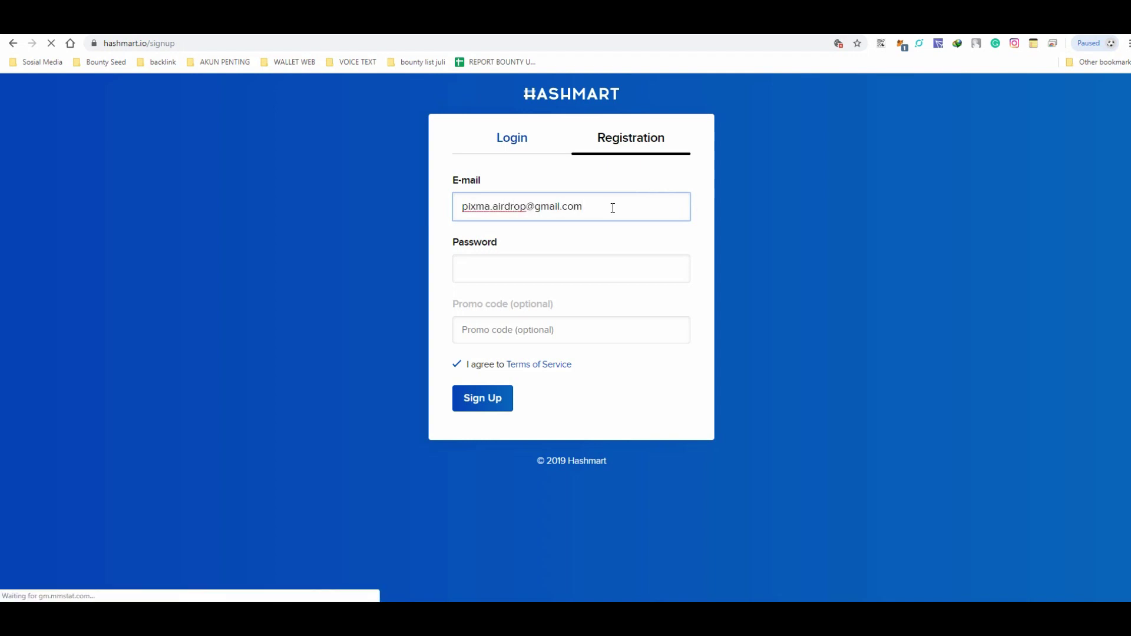
click(561, 256)
text(p)
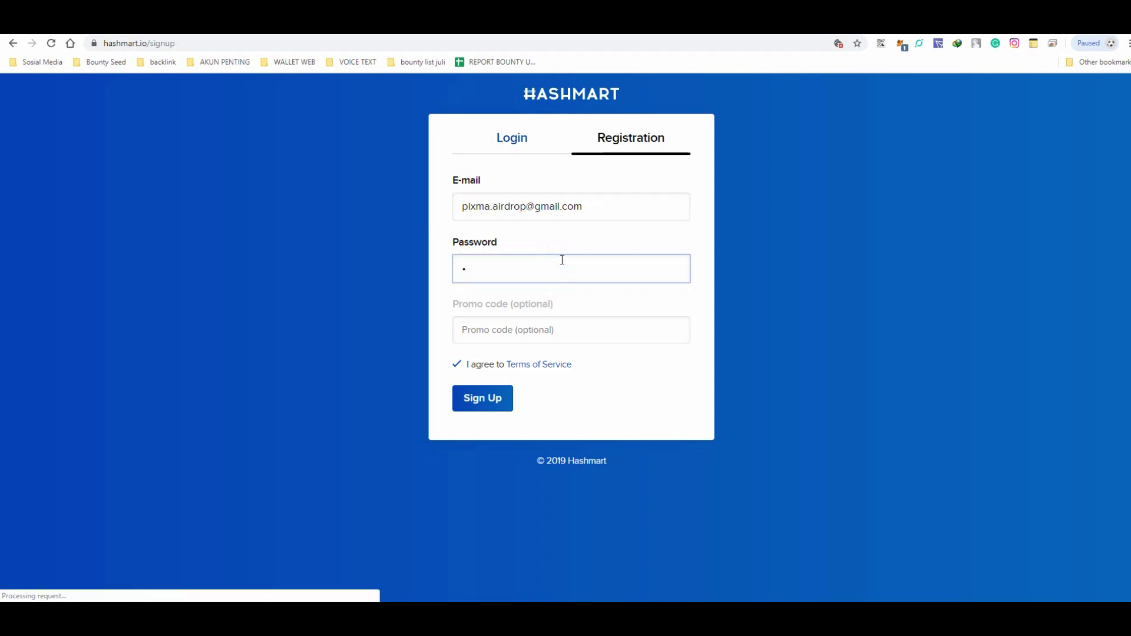
text(•••••••••••••)
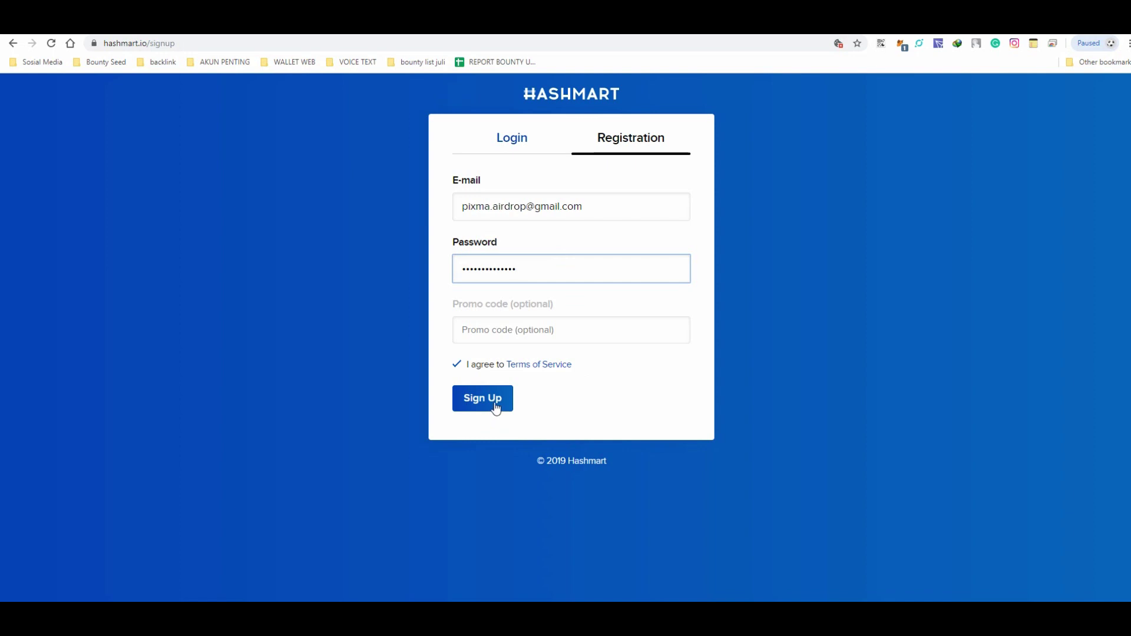
click(496, 407)
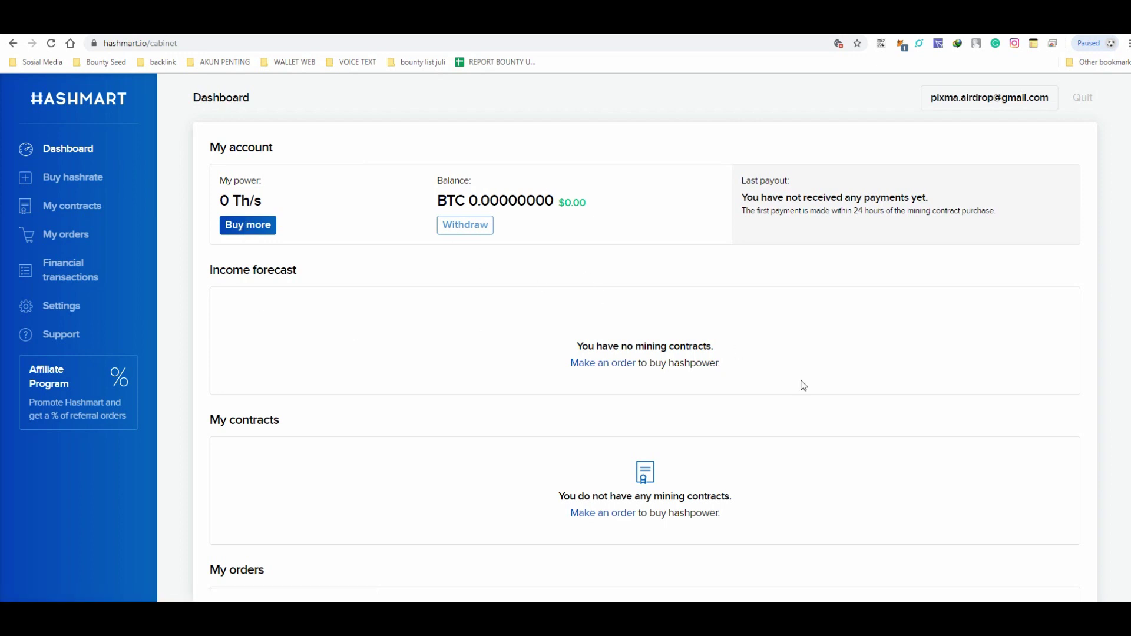
Open Buy hashrate to see the 12-month ($25.80) and open-ended ($29.40) Bitcoin contracts.
click(89, 184)
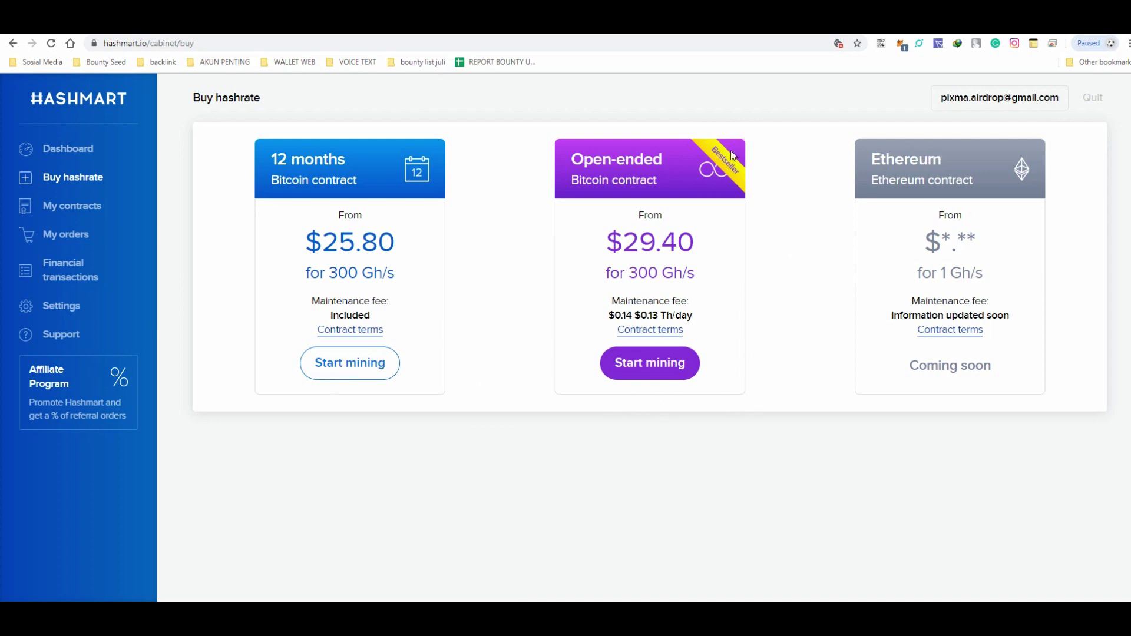
Set the open-ended Bitcoin contract to 300 Gh/s for $29.40 and proceed to payment.
click(658, 369)
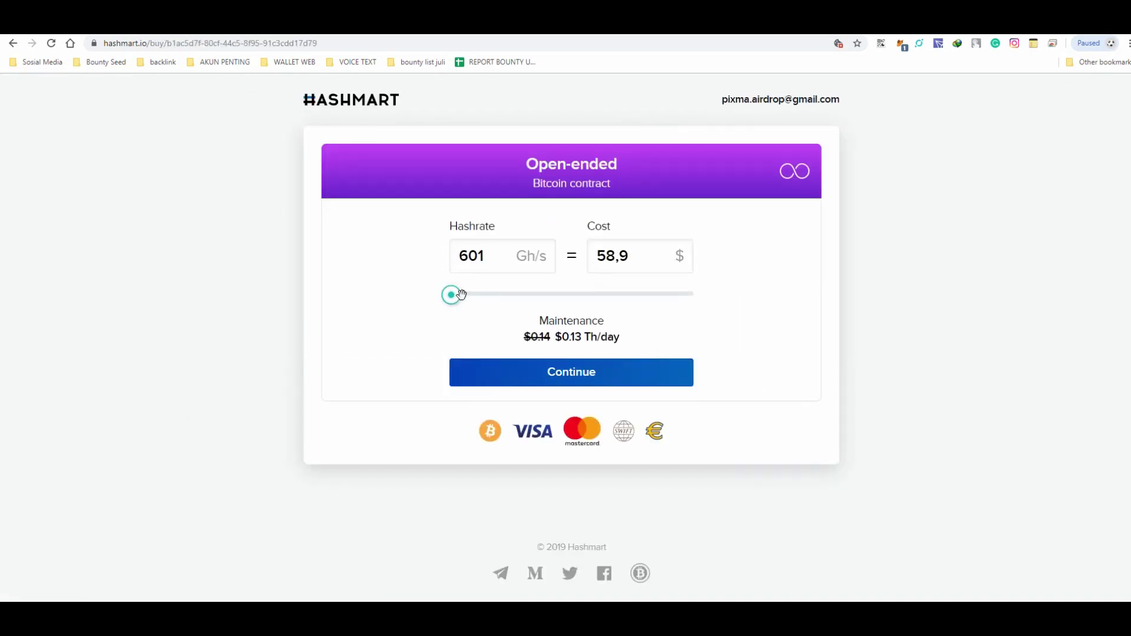
drag(462, 294, 516, 295)
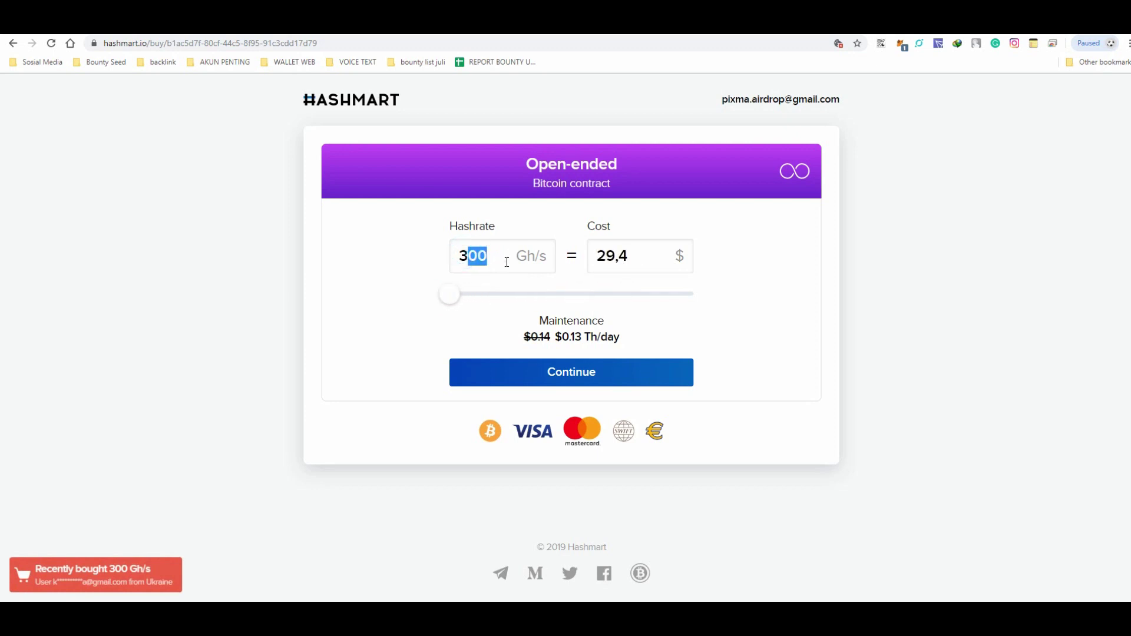
mouse_move(451, 293)
mouse_down()
mouse_move(476, 293)
mouse_move(451, 294)
mouse_up()
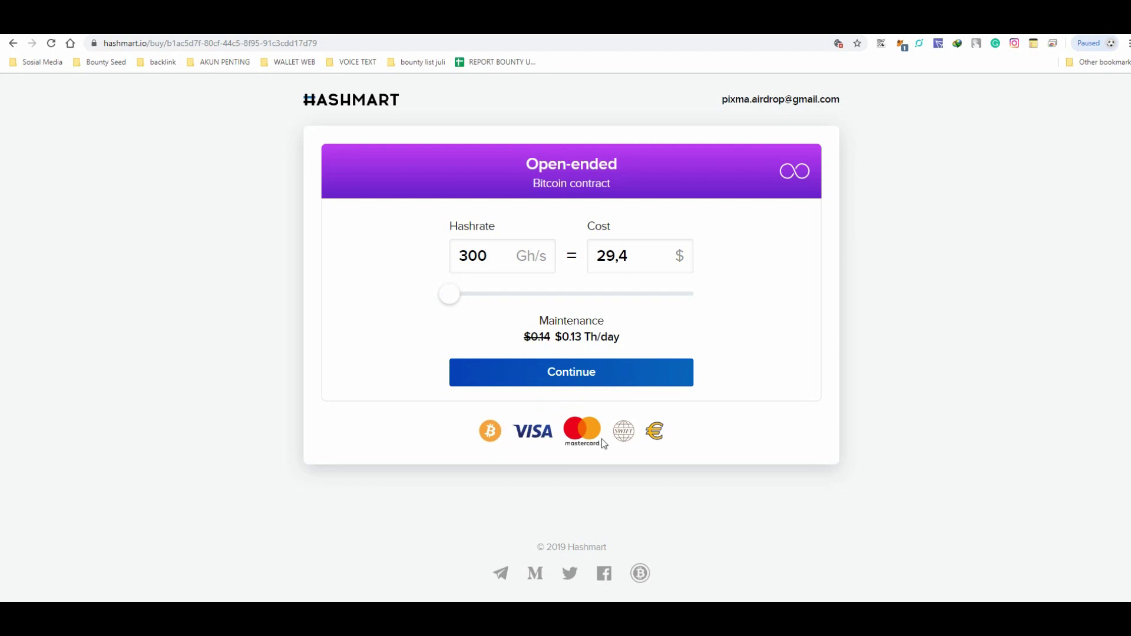
click(596, 383)
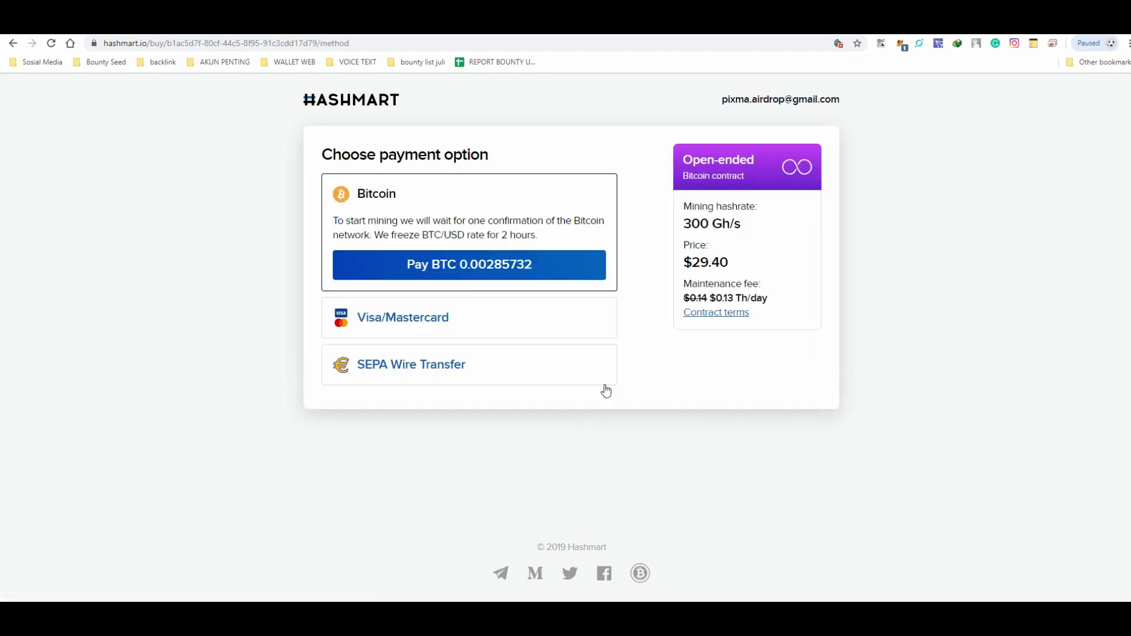
Compare card and SEPA options, then choose Bitcoin payment of BTC 0.00285732.
click(447, 332)
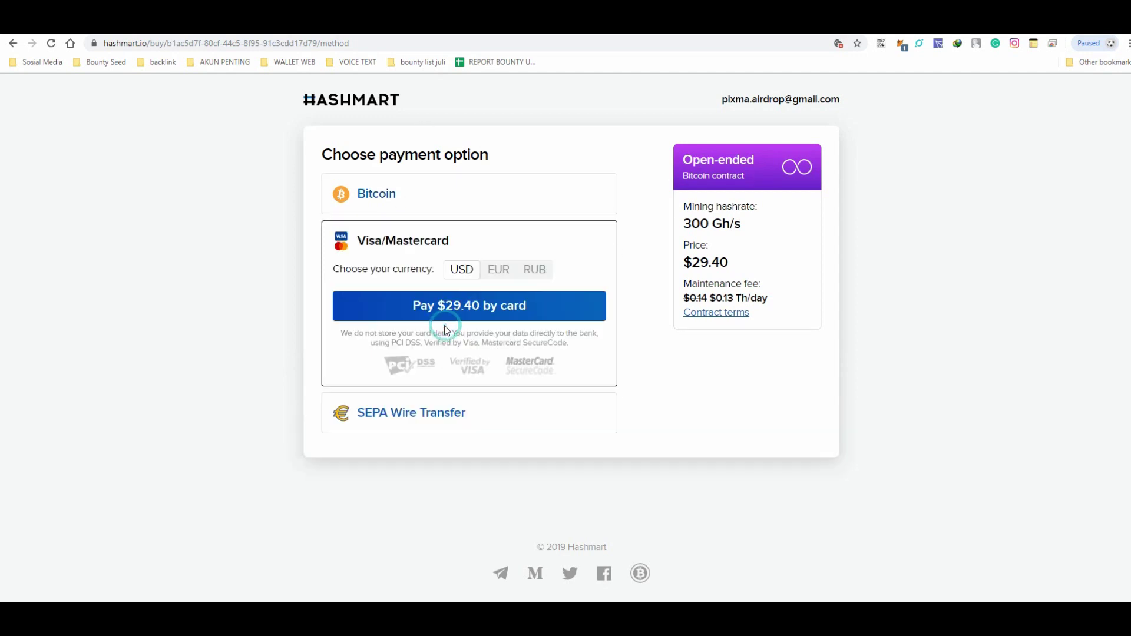
click(500, 271)
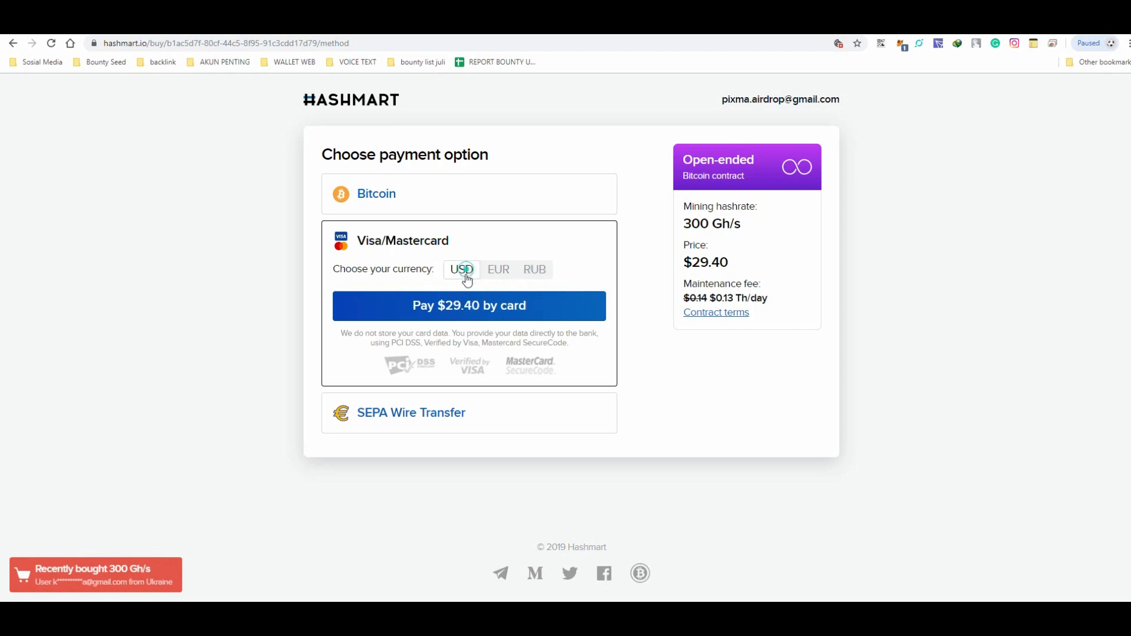
click(440, 419)
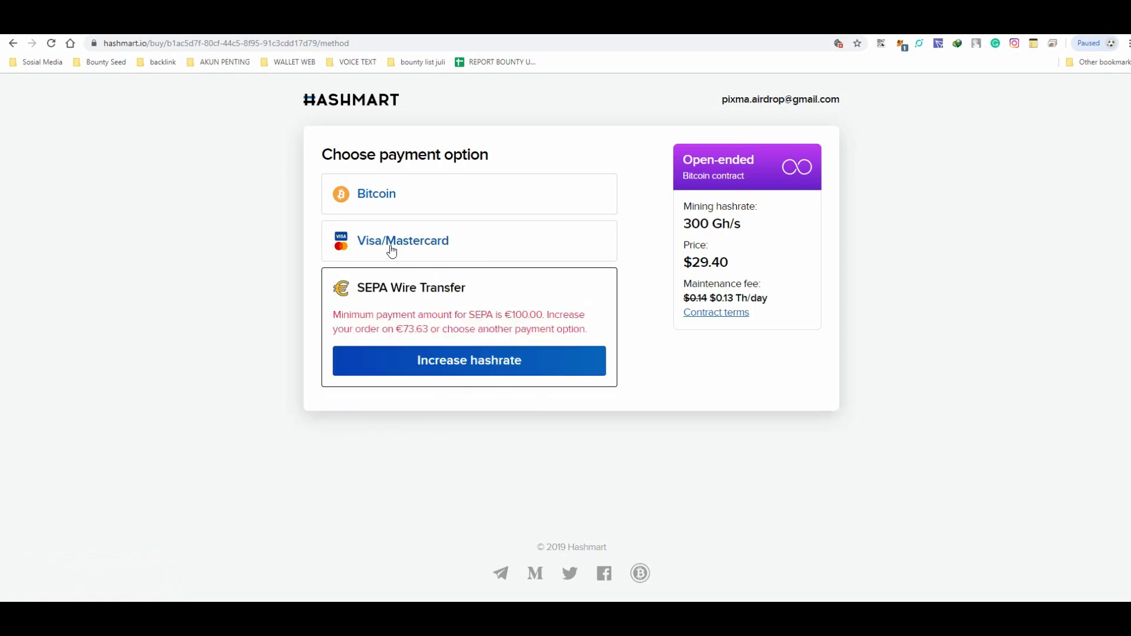
click(375, 196)
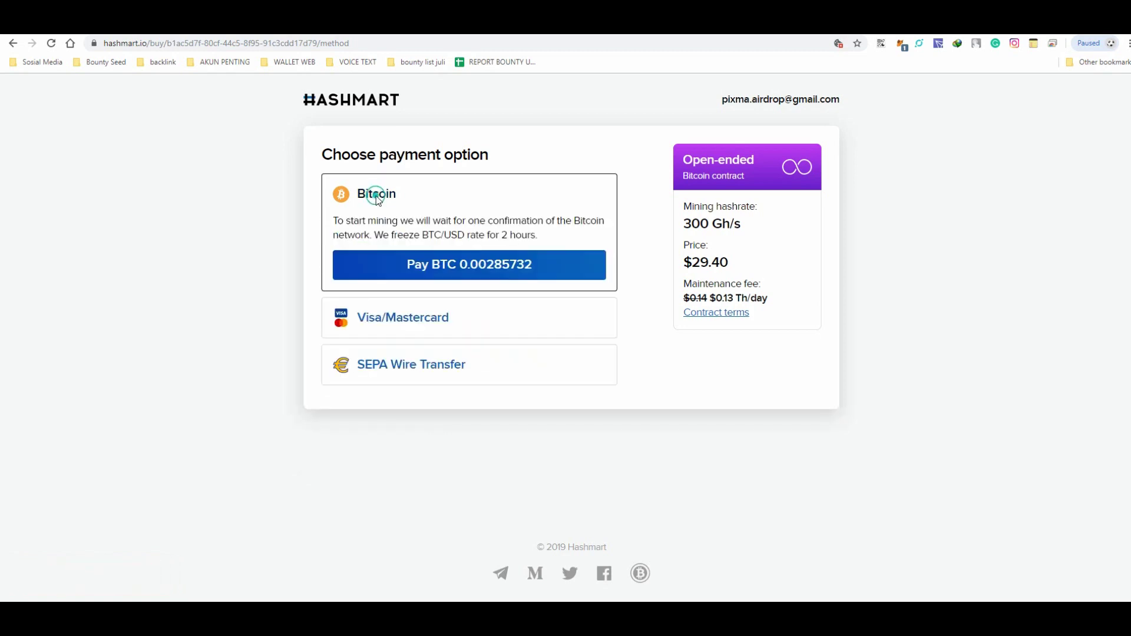
click(467, 270)
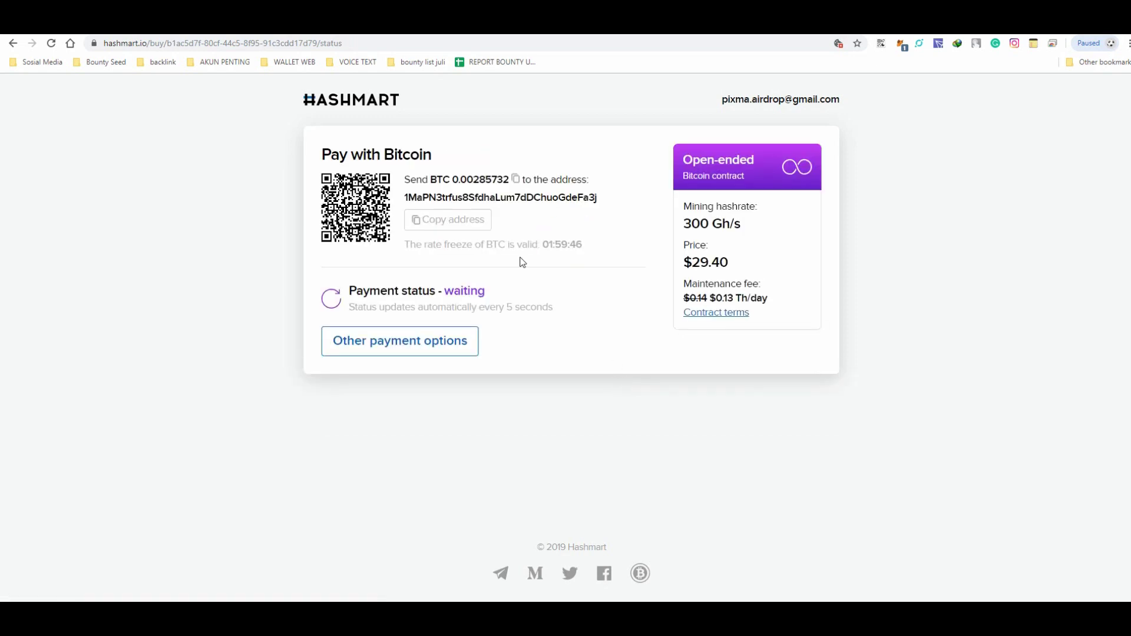
Copy the Bitcoin payment address, then view My orders listing the pending 500 and 1,133 Gh/s orders.
click(436, 225)
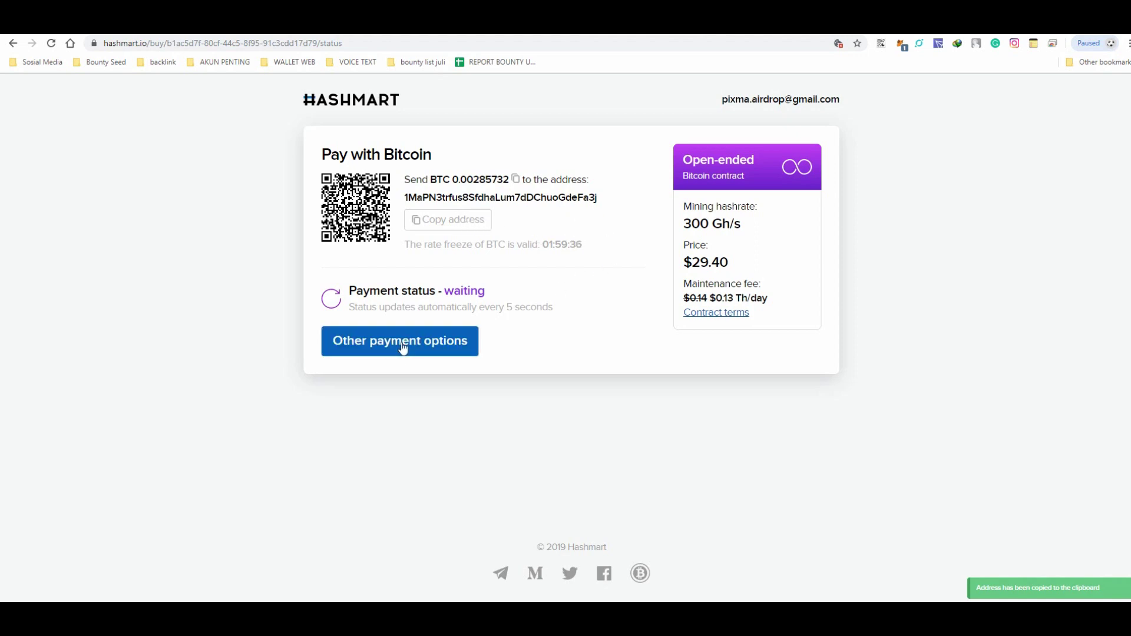
drag(441, 295, 508, 300)
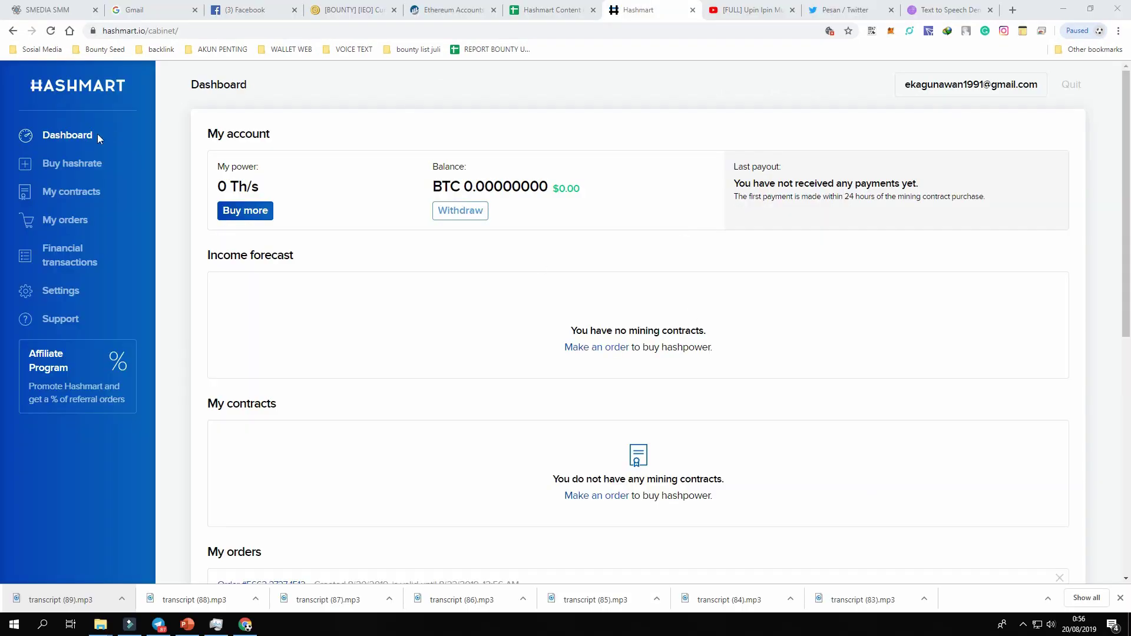
click(82, 221)
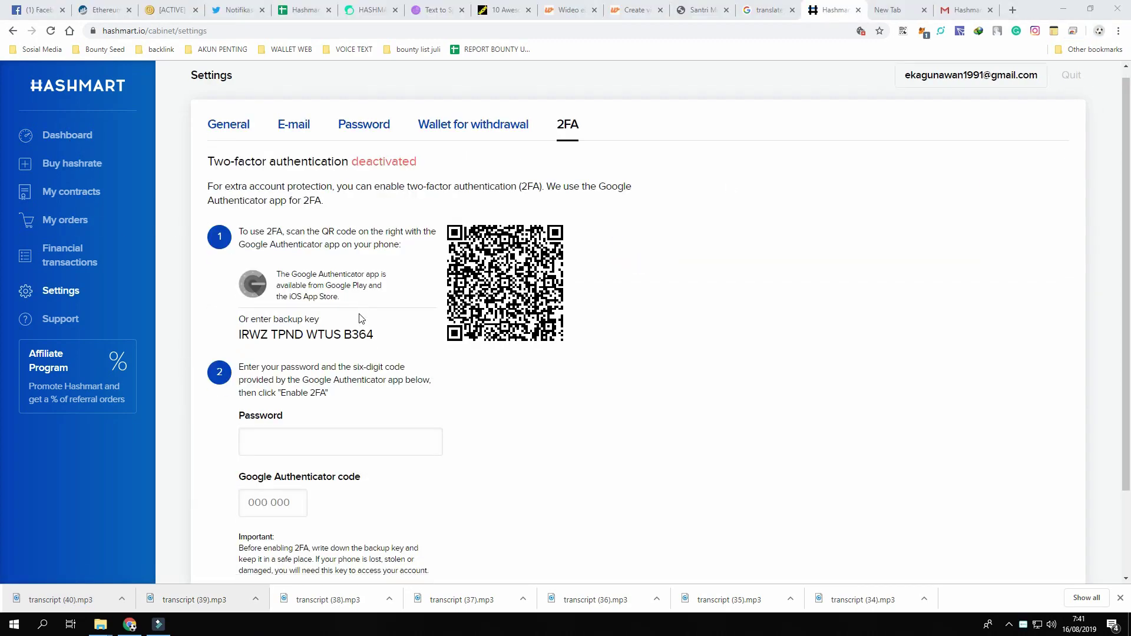
Add the Hashmart account to the Authenticator extension by scanning the page's 2FA QR code.
scroll(361, 318, down, 2)
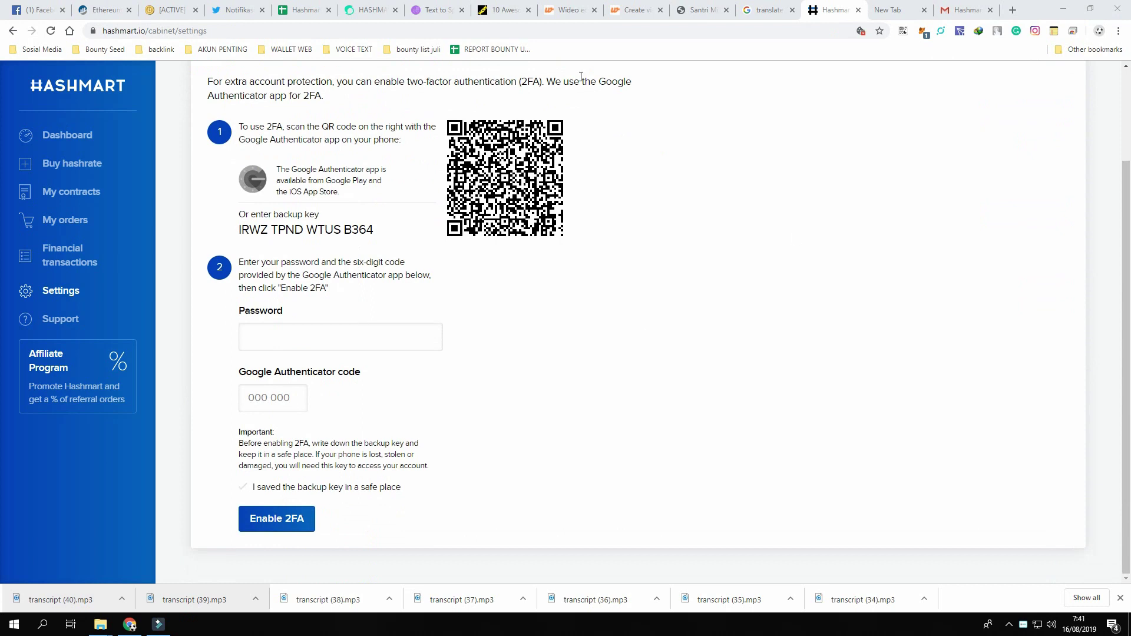
click(904, 33)
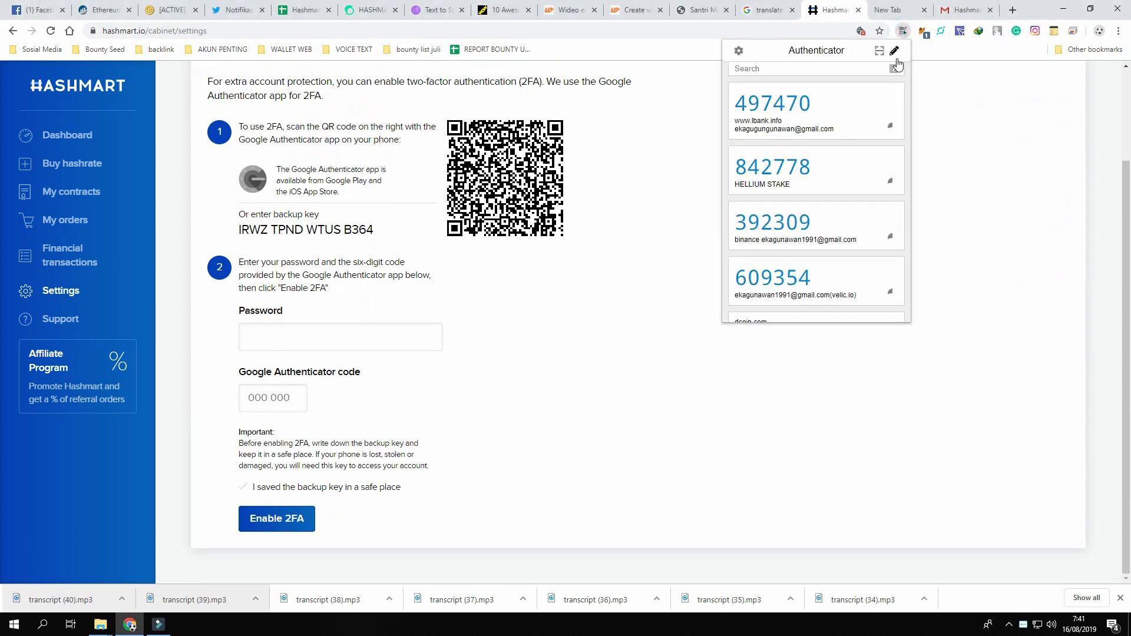
click(895, 51)
click(819, 292)
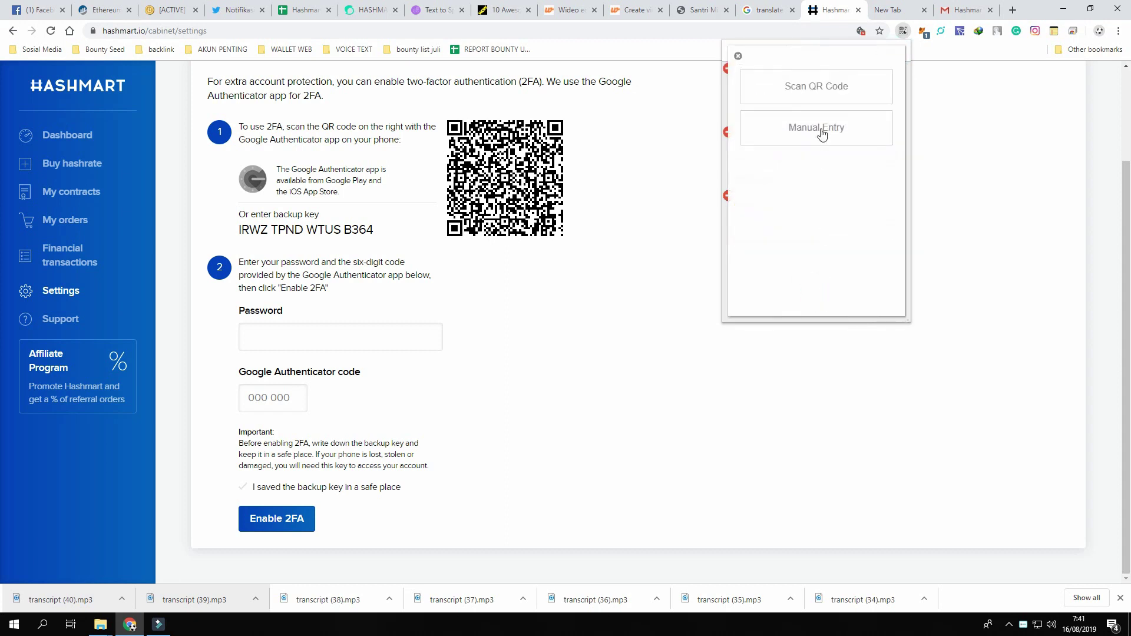
click(820, 93)
drag(437, 113, 578, 243)
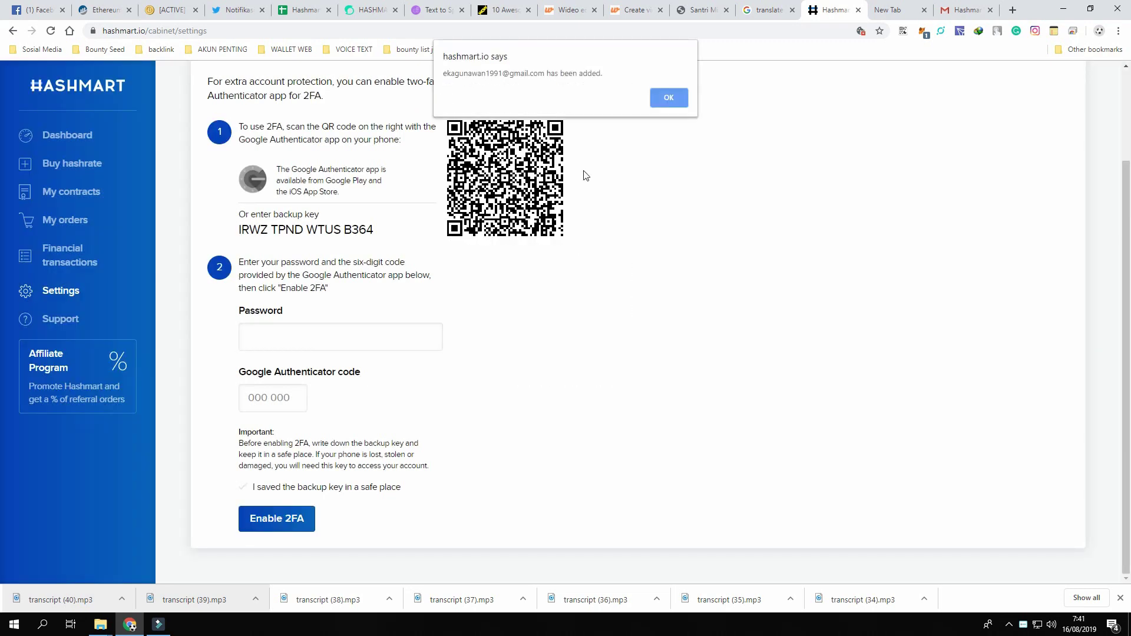
click(670, 98)
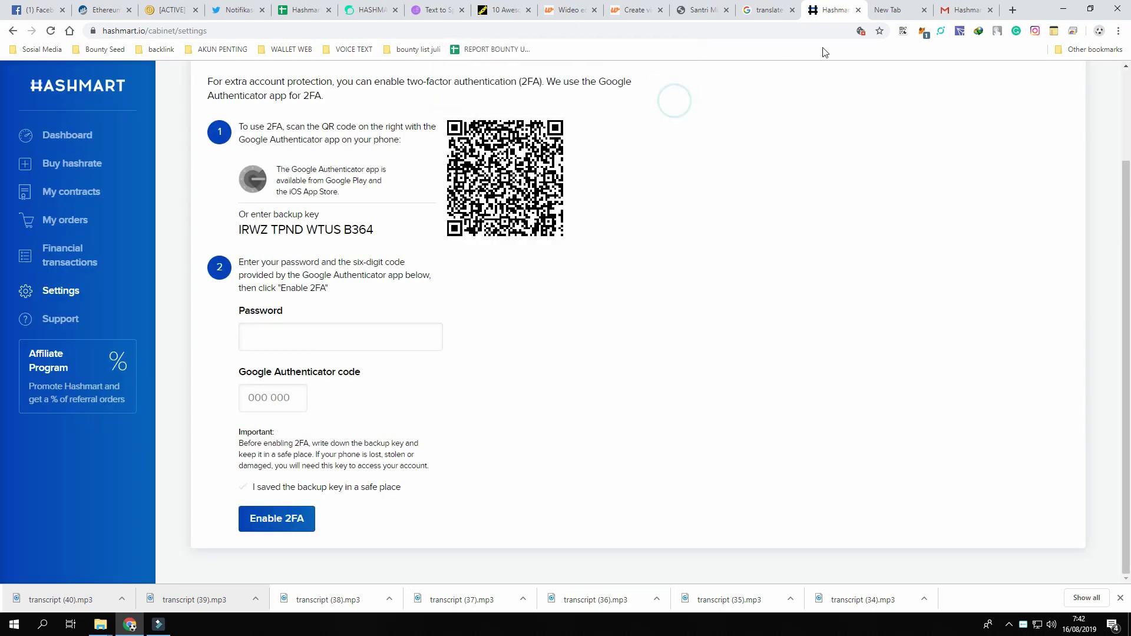
Enter the account password and six-digit authenticator code, confirm the backup key, and enable 2FA.
click(903, 32)
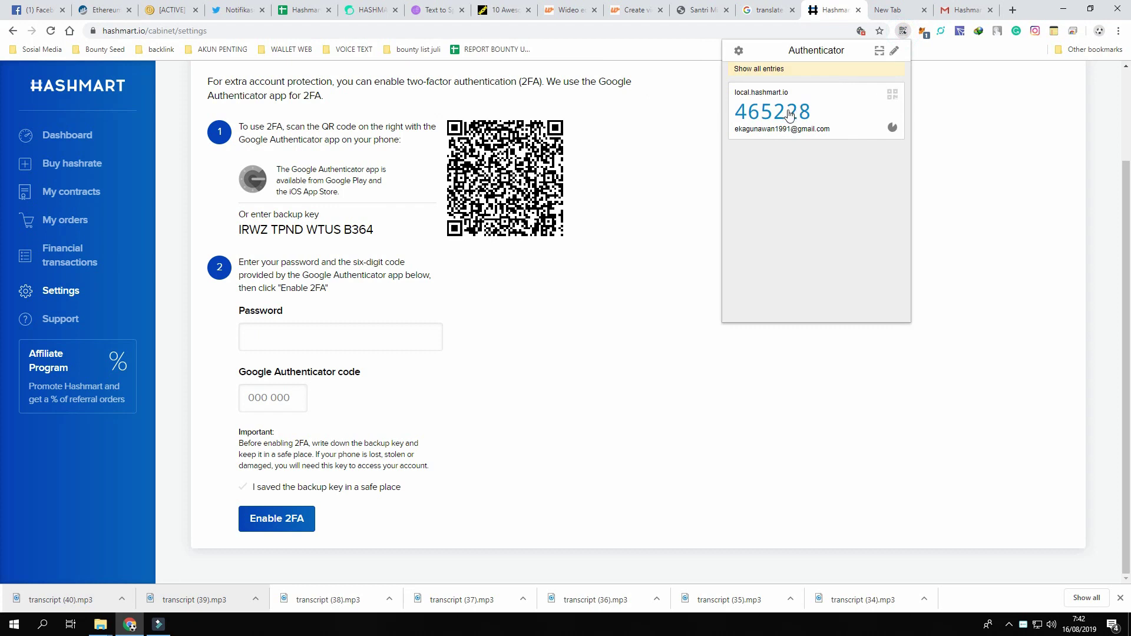
click(787, 109)
click(334, 340)
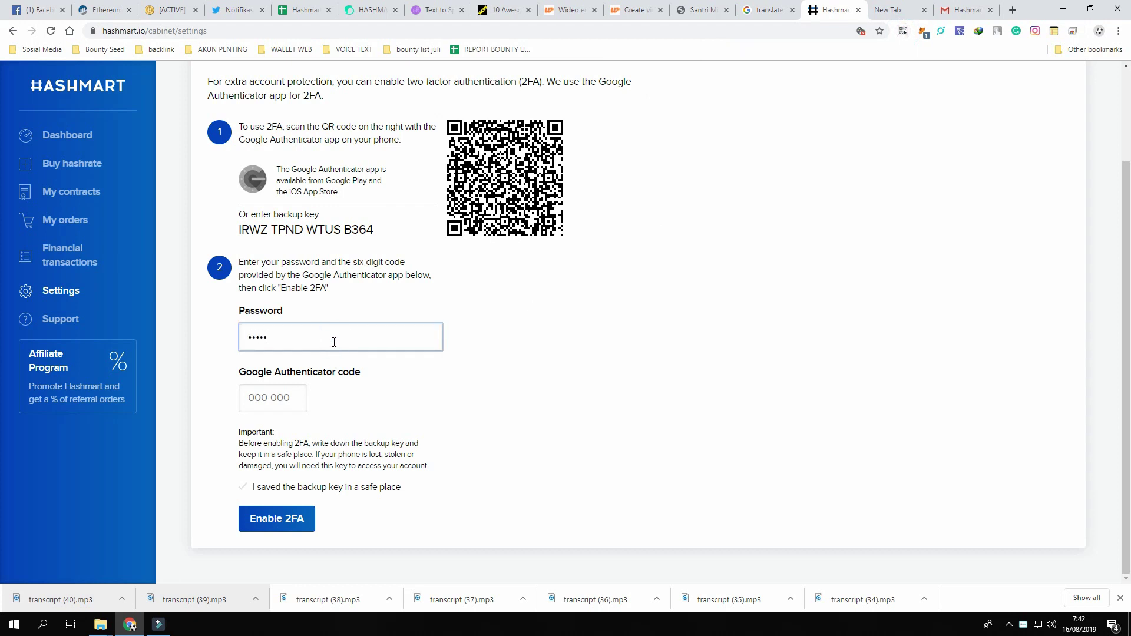
click(280, 391)
key(ctrl+v)
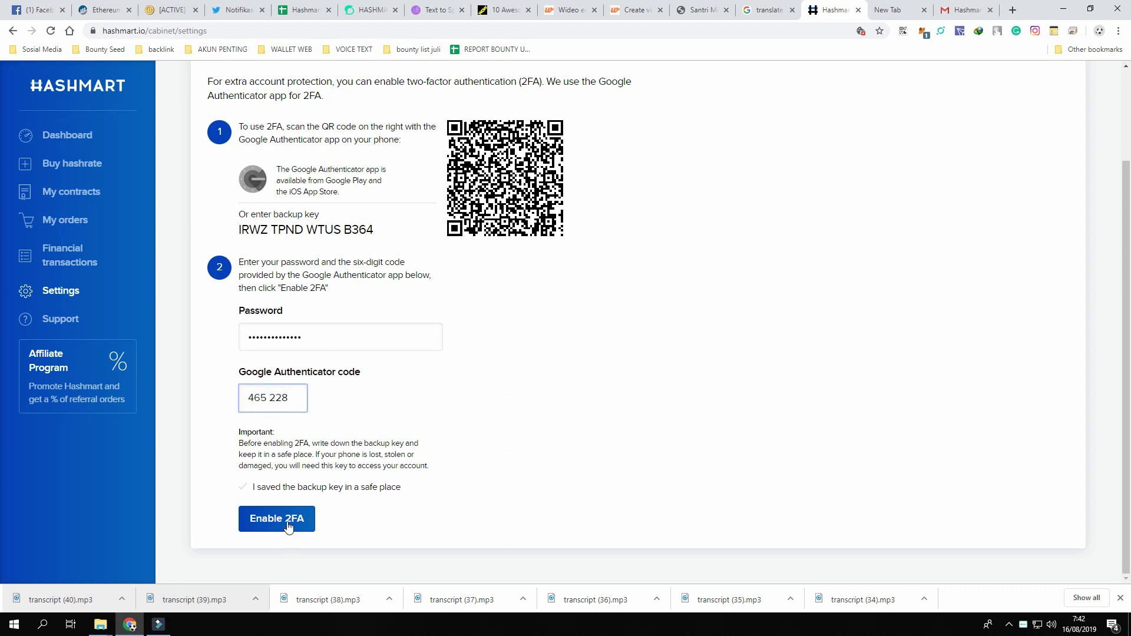
click(288, 526)
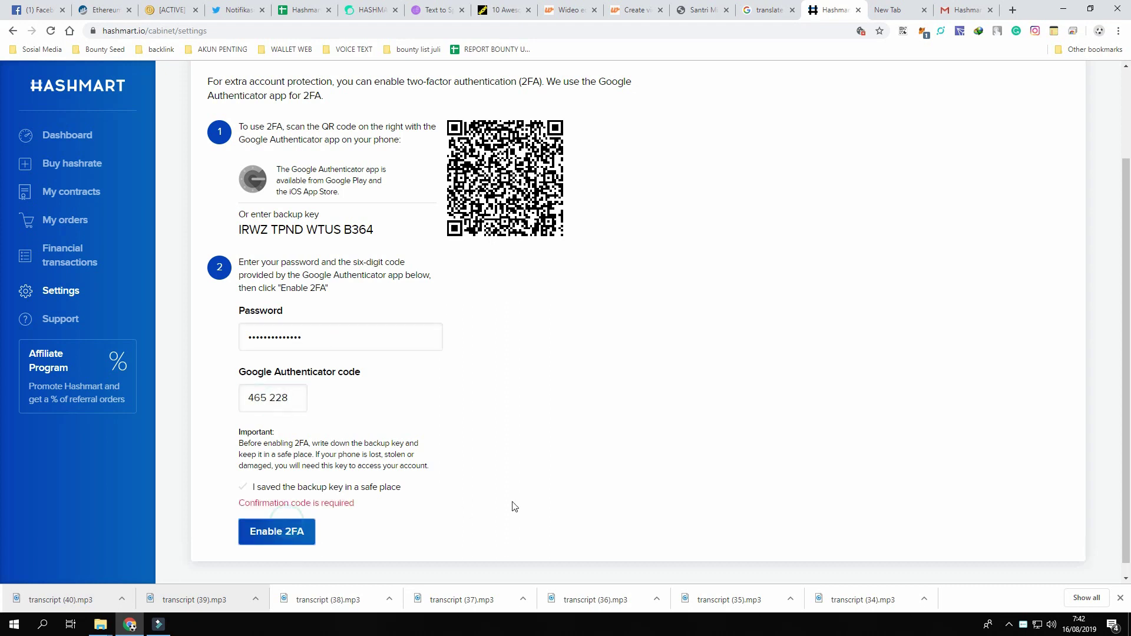
click(244, 489)
click(306, 523)
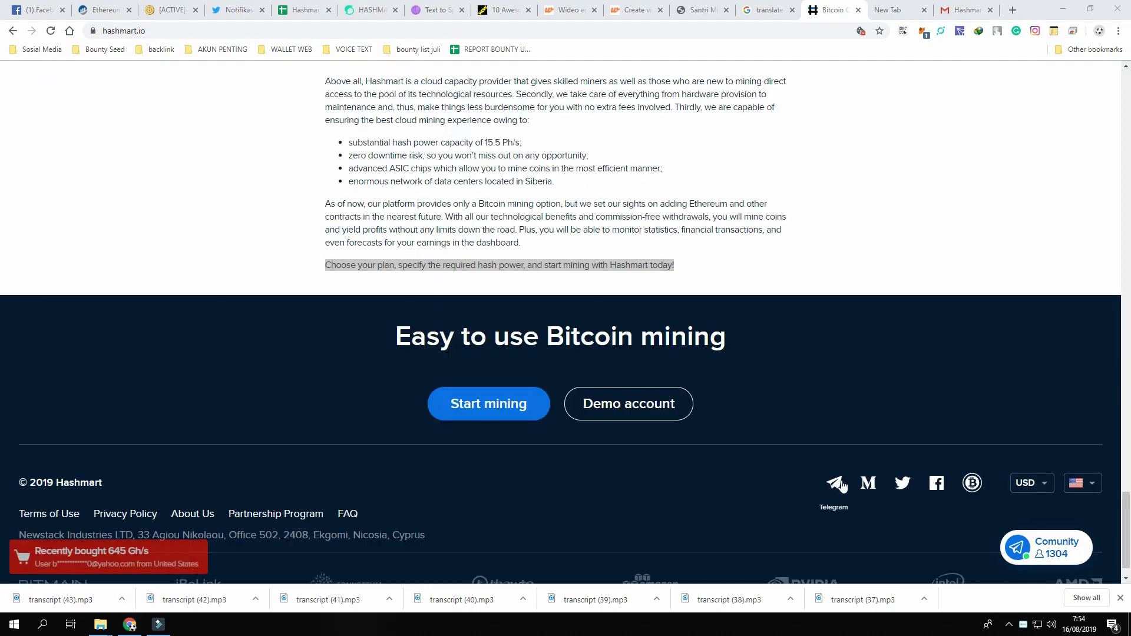
Open the Community chat panel from the bottom-right corner of the hashmart.io homepage.
click(1057, 547)
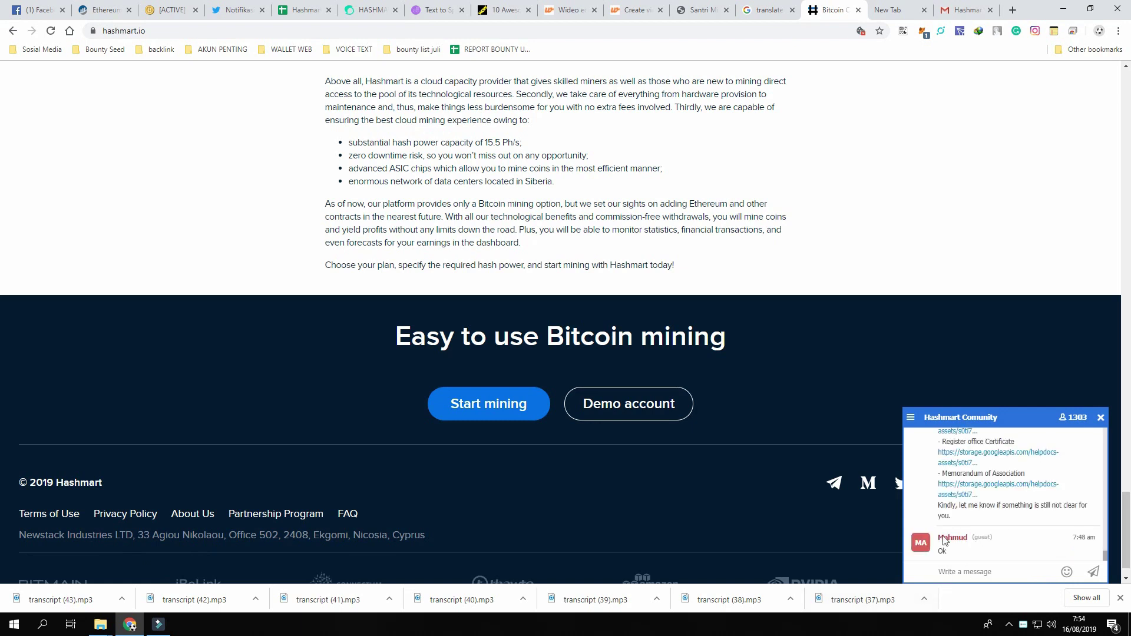